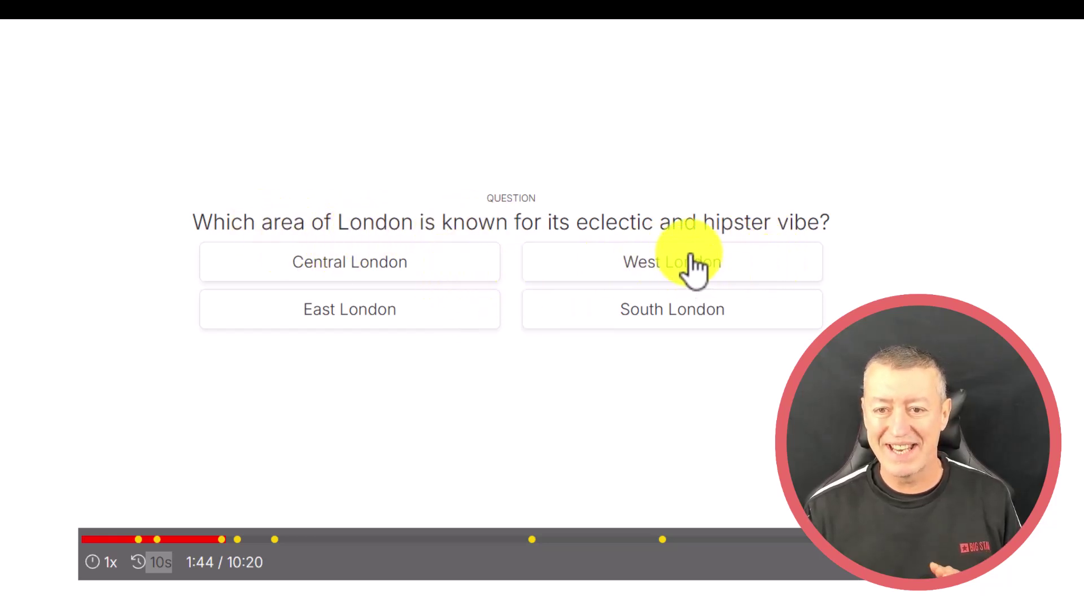
# Step: Submit East London for the hipster-vibe question, continue the video, then pause it
pyautogui.click(362, 327)
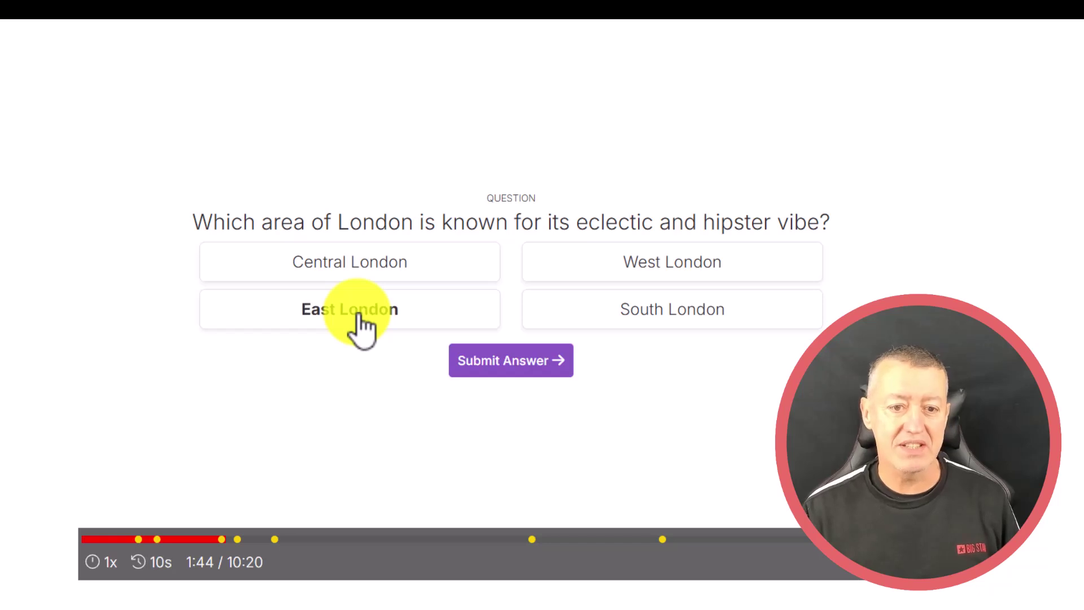
pyautogui.click(524, 380)
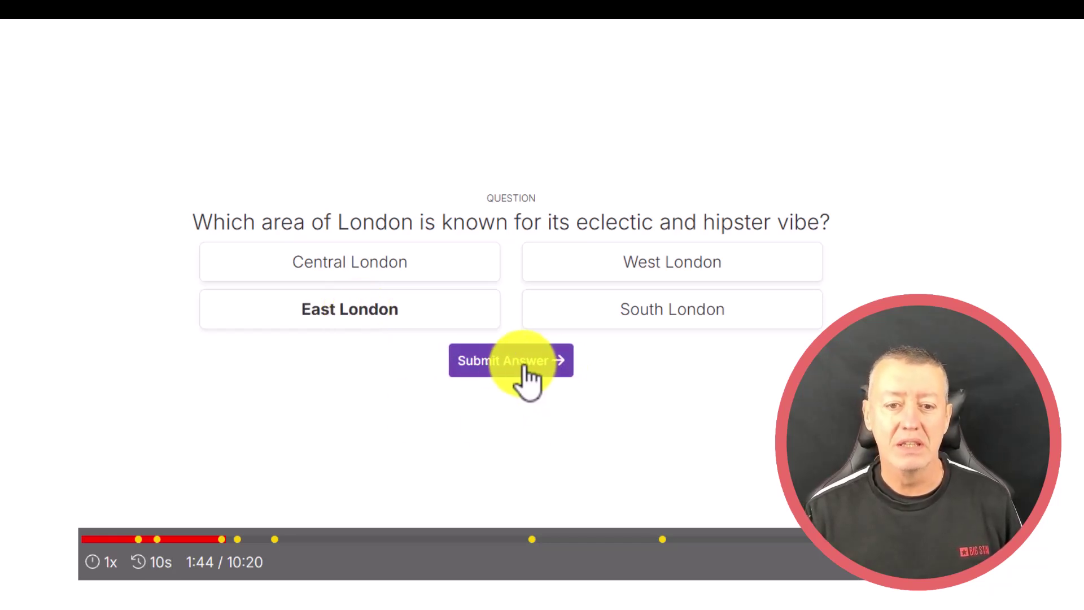
pyautogui.click(509, 323)
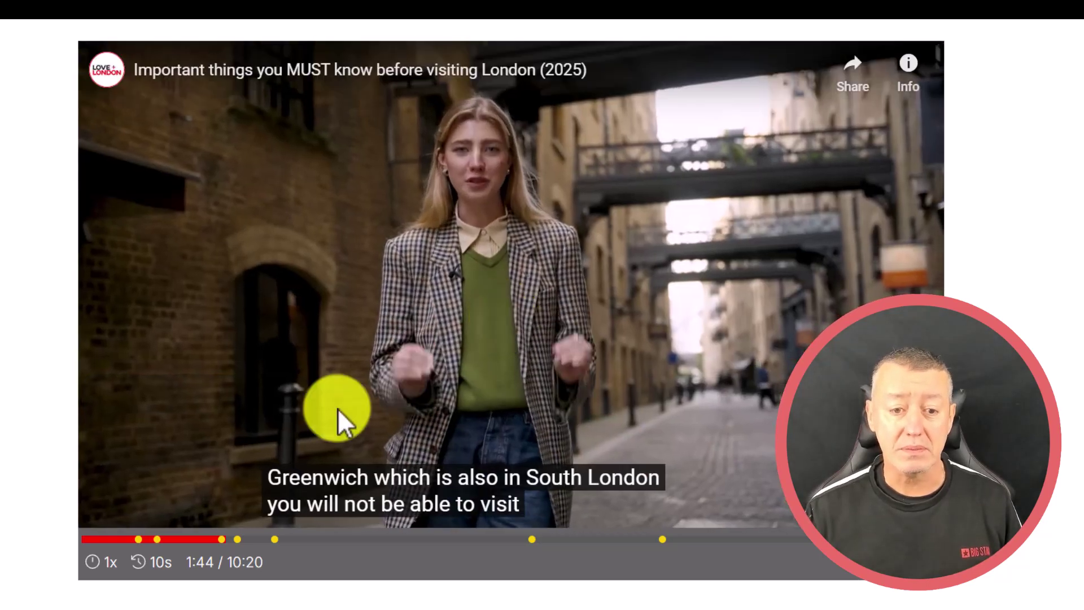
pyautogui.click(343, 397)
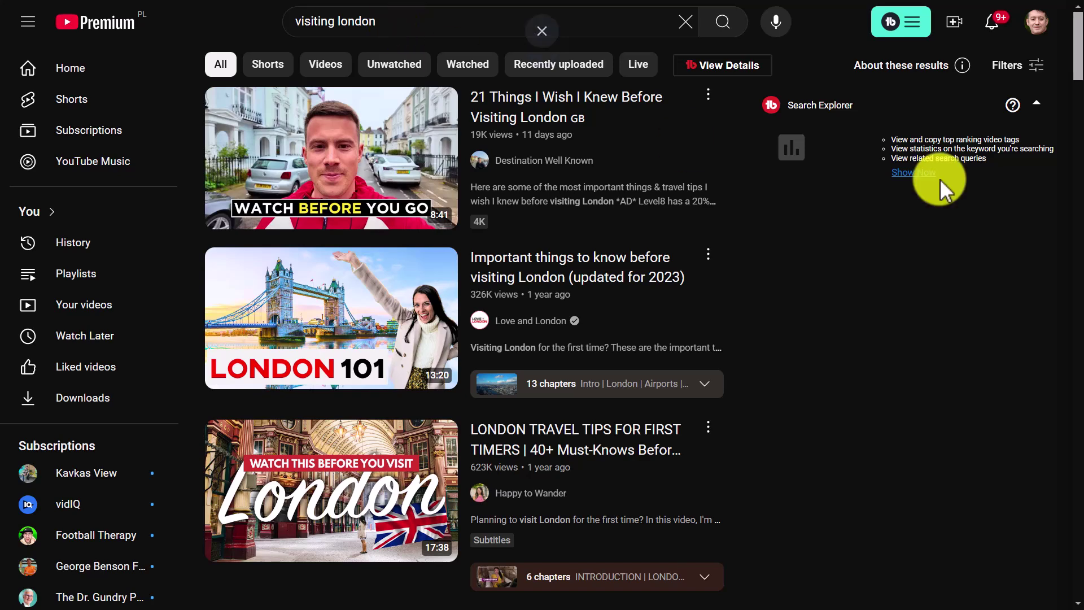
# Step: Filter the 'visiting london' results to 4–20 minute videos and open the 2025 London tips video
pyautogui.click(1038, 69)
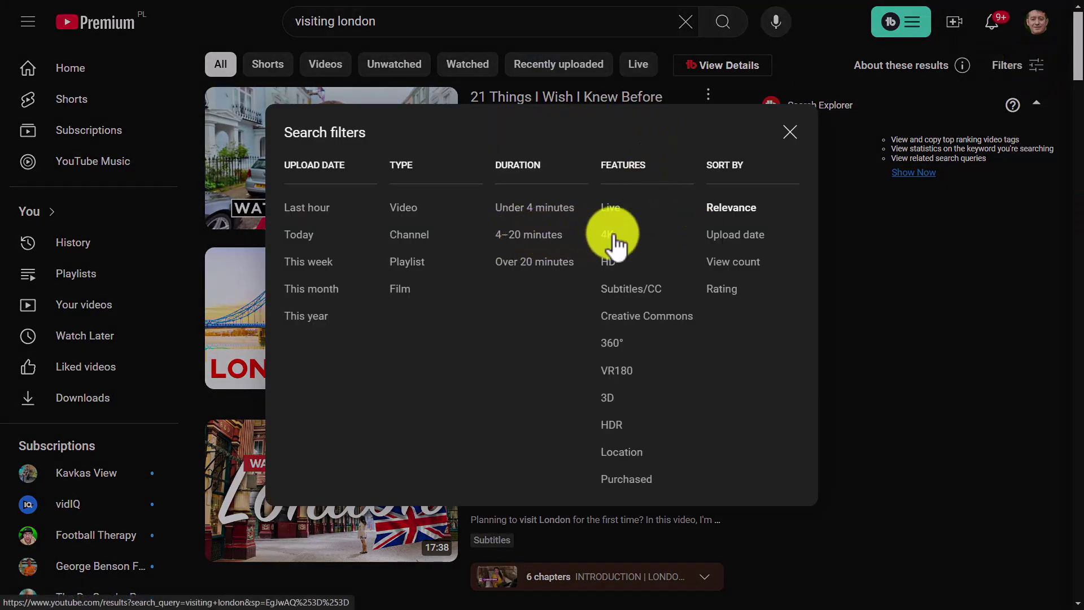
pyautogui.click(518, 240)
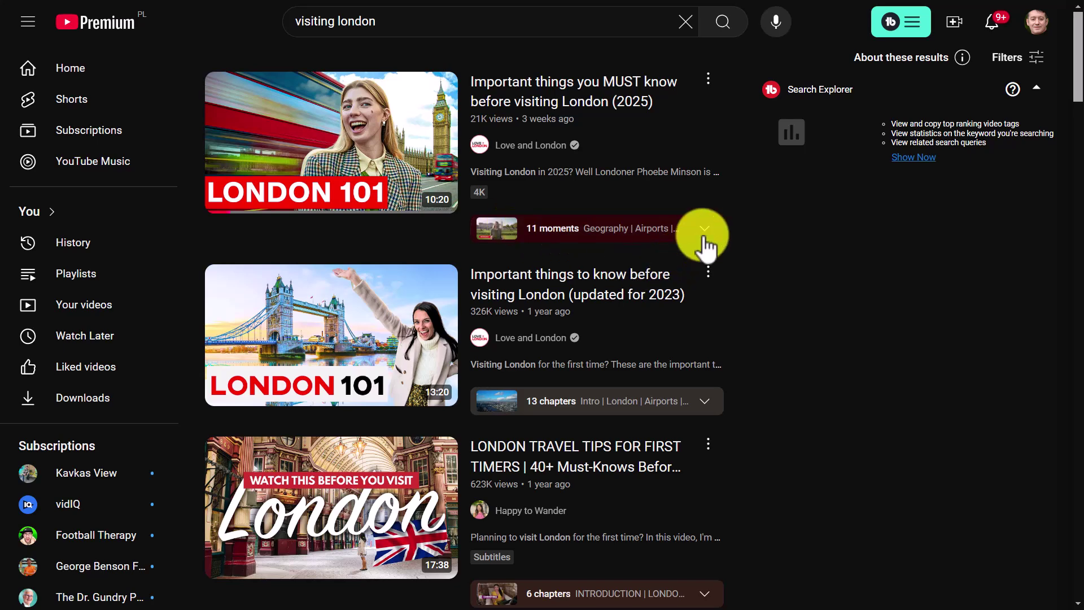
pyautogui.moveTo(323, 149)
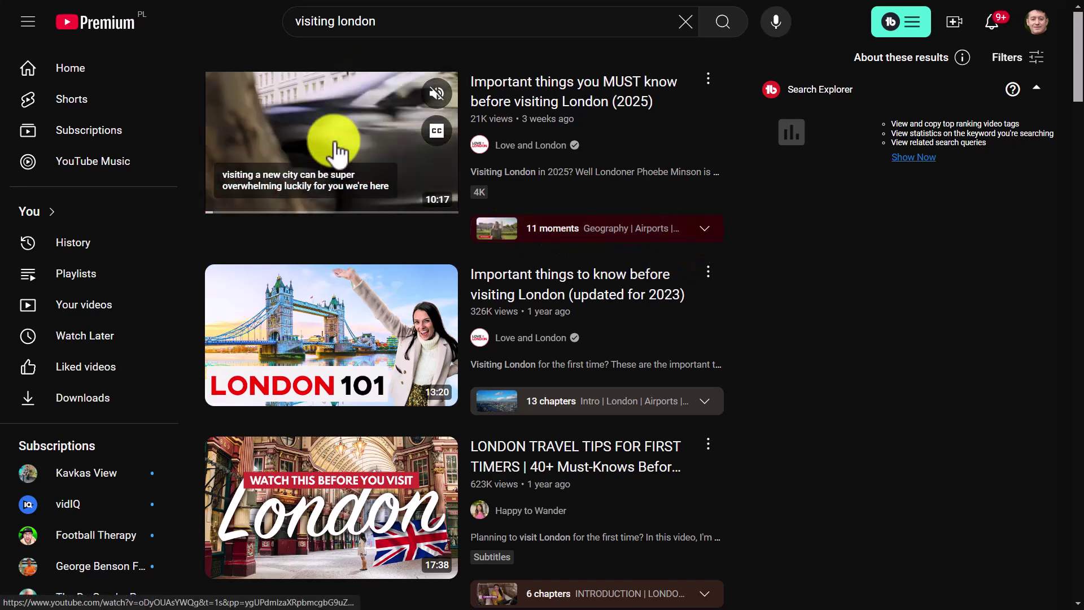
pyautogui.click(330, 145)
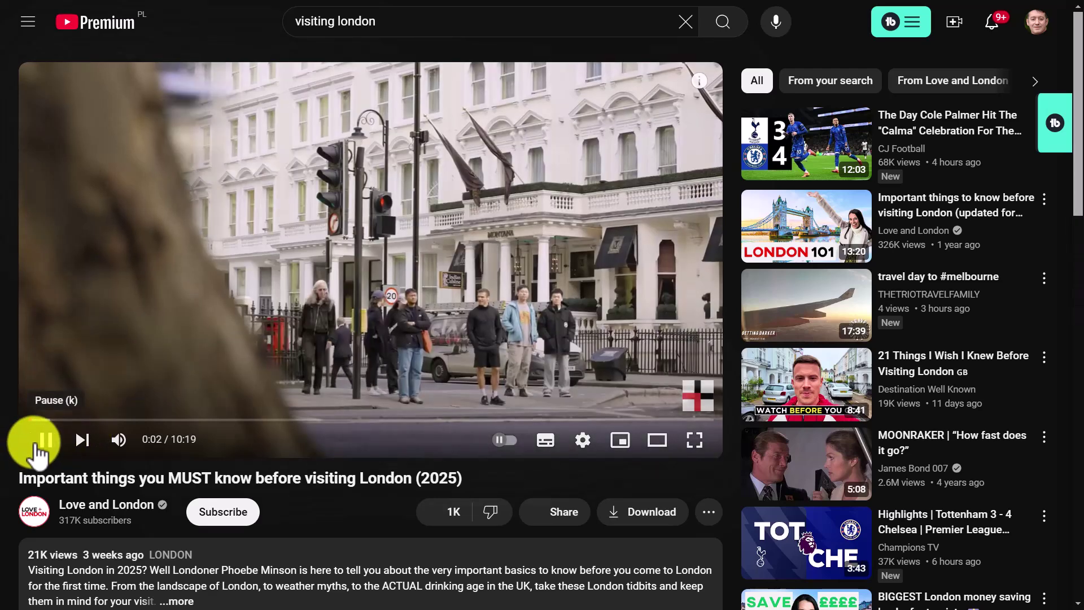
# Step: Pause the video and copy its share link
pyautogui.click(44, 441)
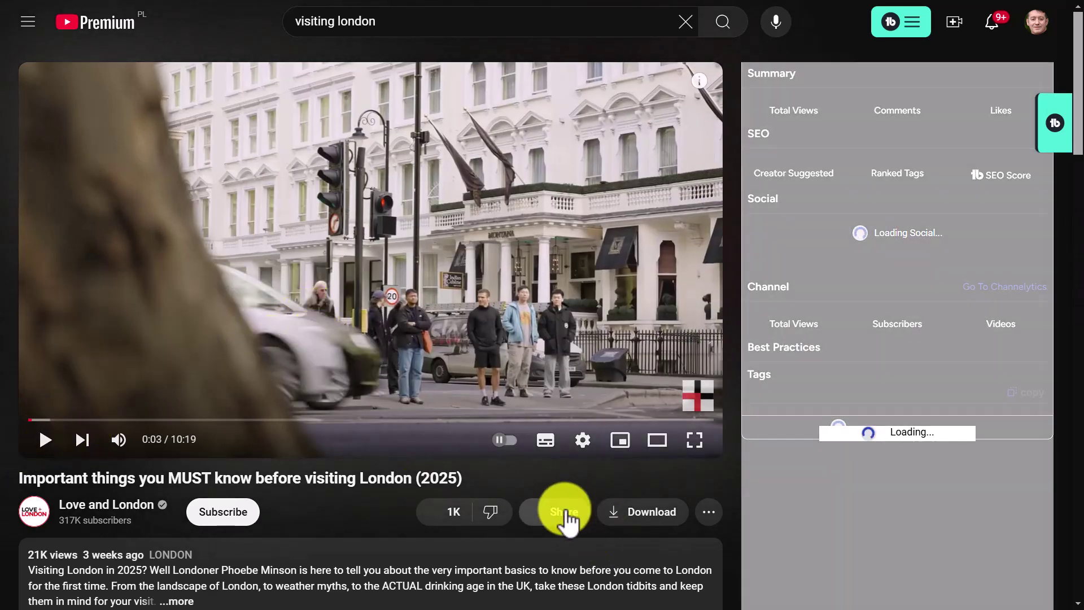
pyautogui.click(564, 513)
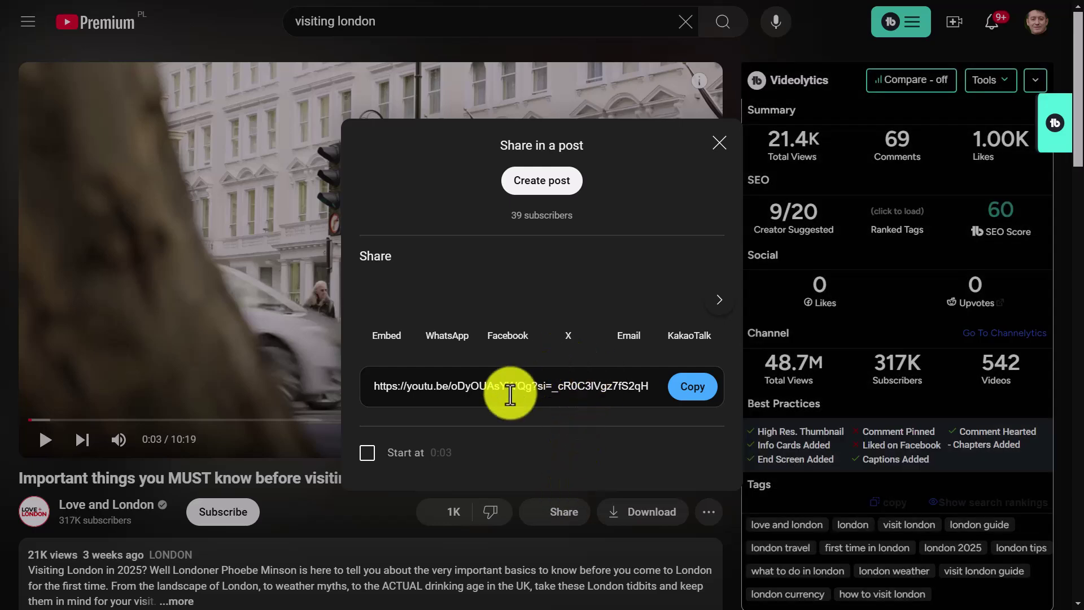
pyautogui.click(691, 386)
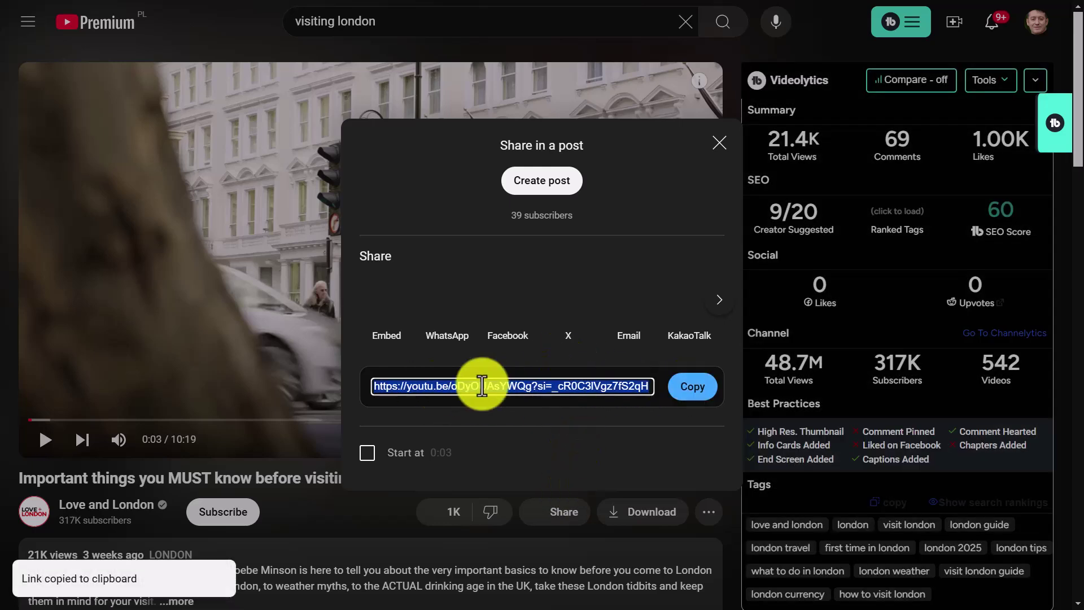
pyautogui.click(717, 128)
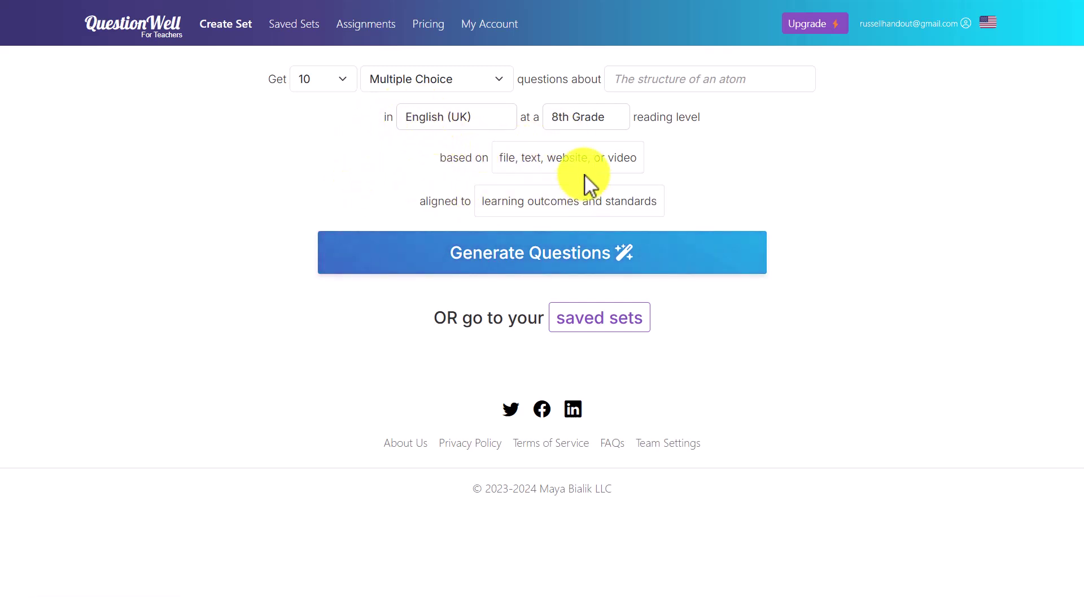
# Step: Paste the London video's YouTube link as the source, load its transcript, and save
pyautogui.click(531, 161)
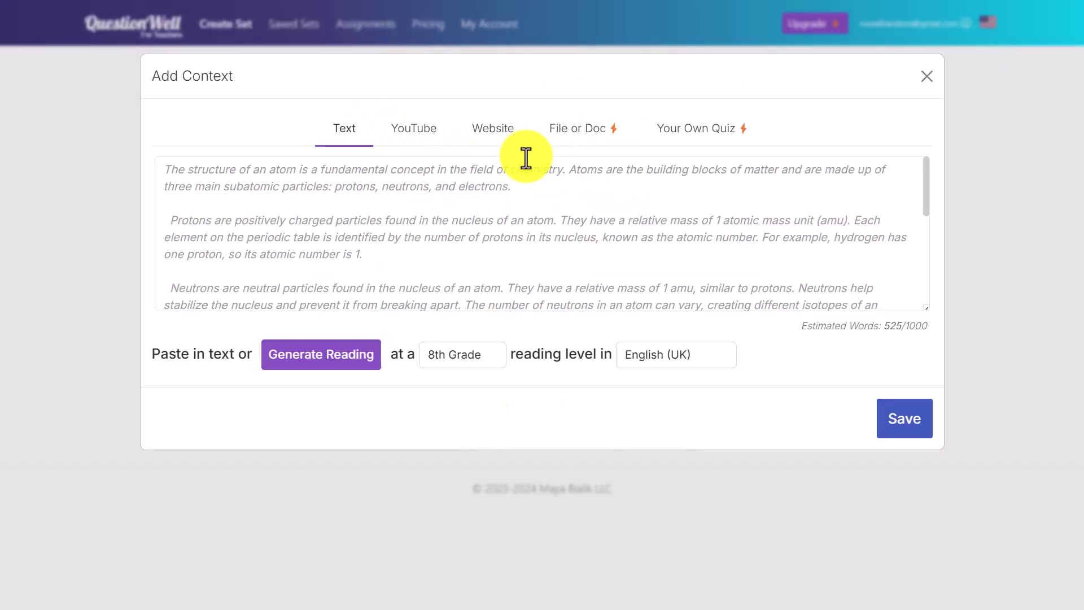
pyautogui.click(412, 139)
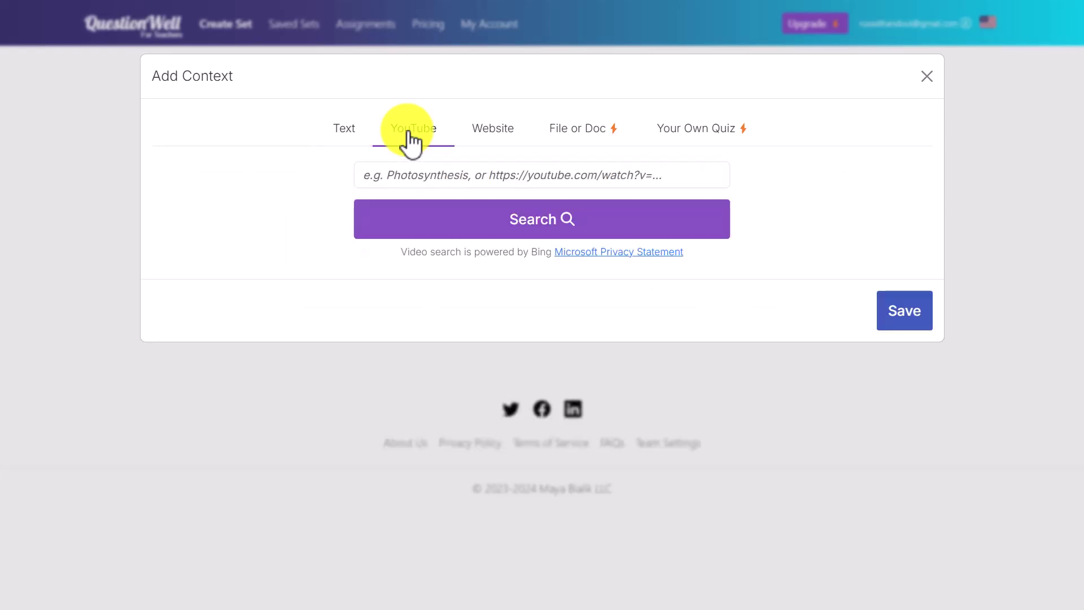
pyautogui.click(446, 176)
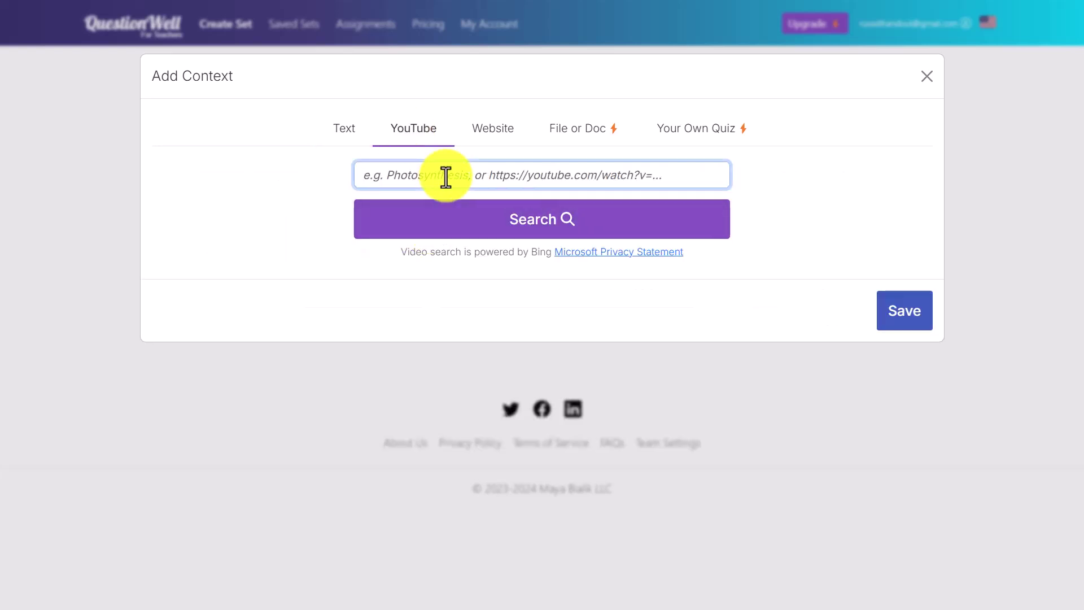
pyautogui.hotkey('ctrl', 'v')
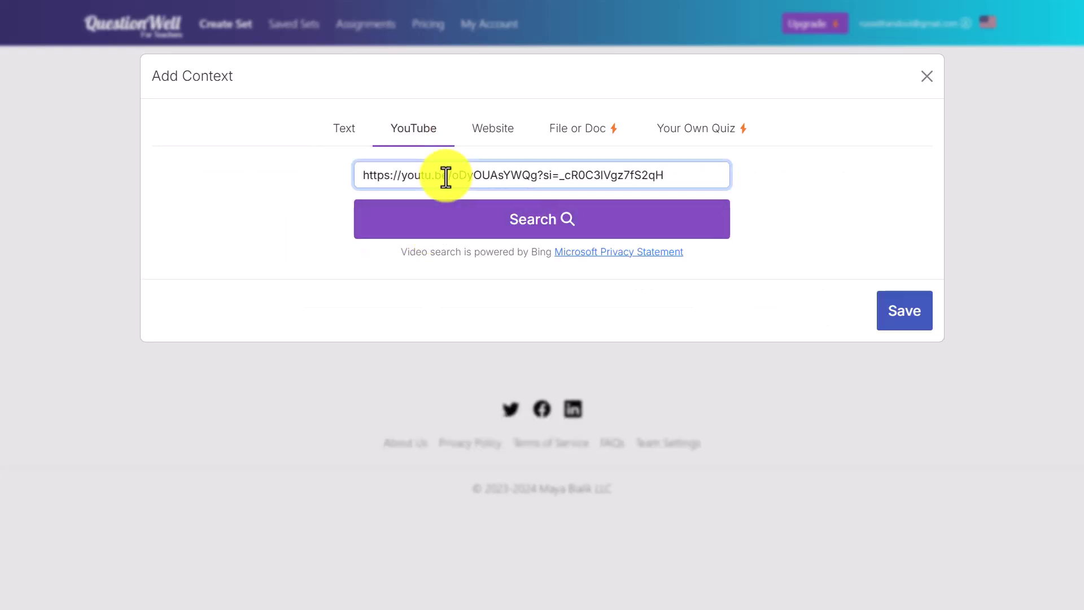
pyautogui.click(541, 222)
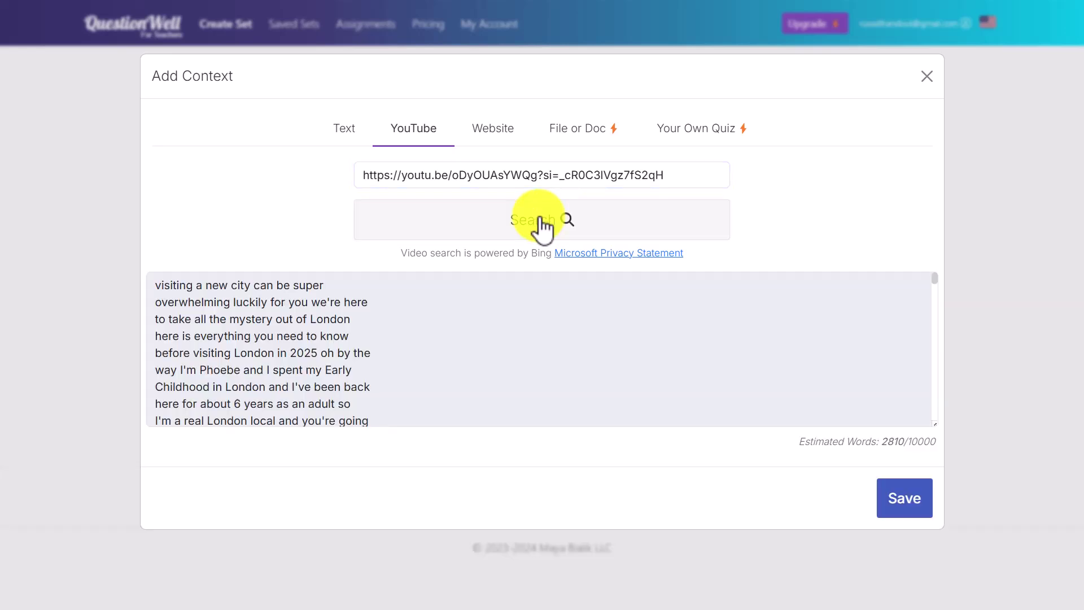
pyautogui.click(904, 499)
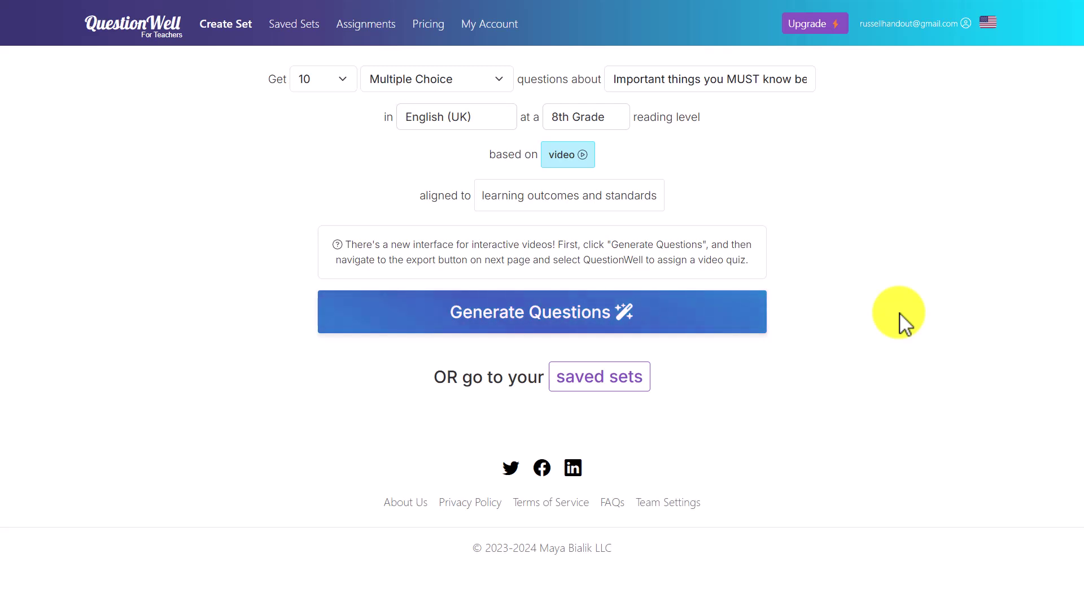
# Step: Change the reading level to College and generate questions from the London video
pyautogui.click(605, 116)
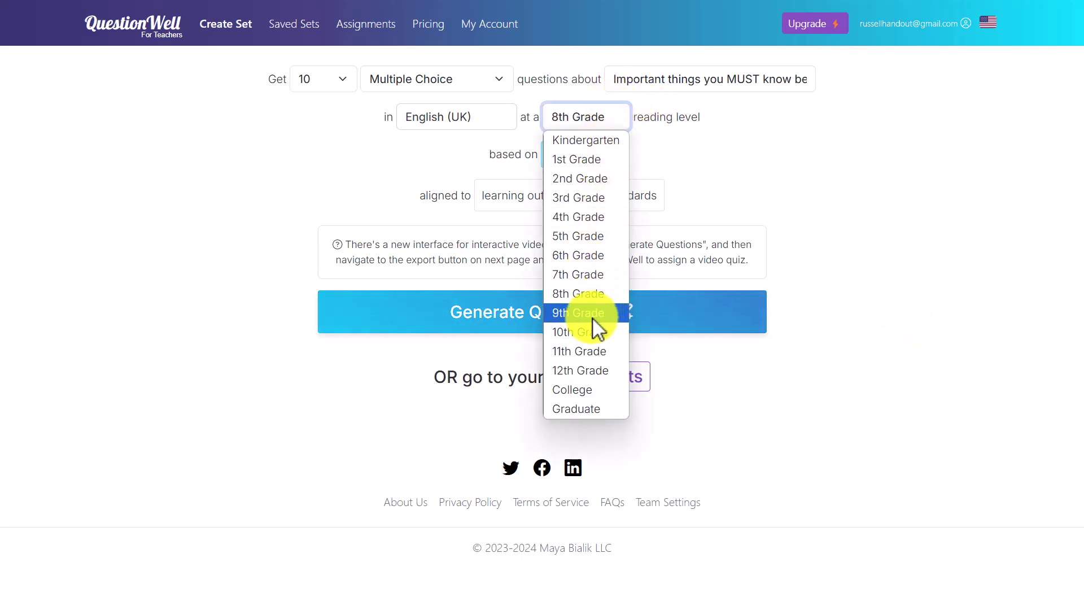
pyautogui.click(576, 390)
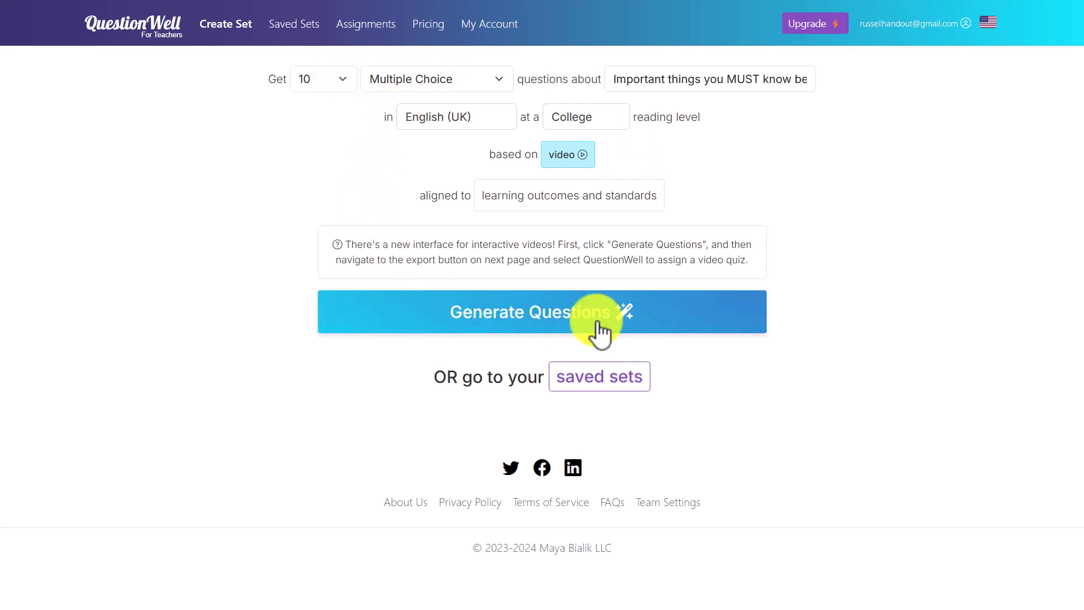
pyautogui.click(547, 323)
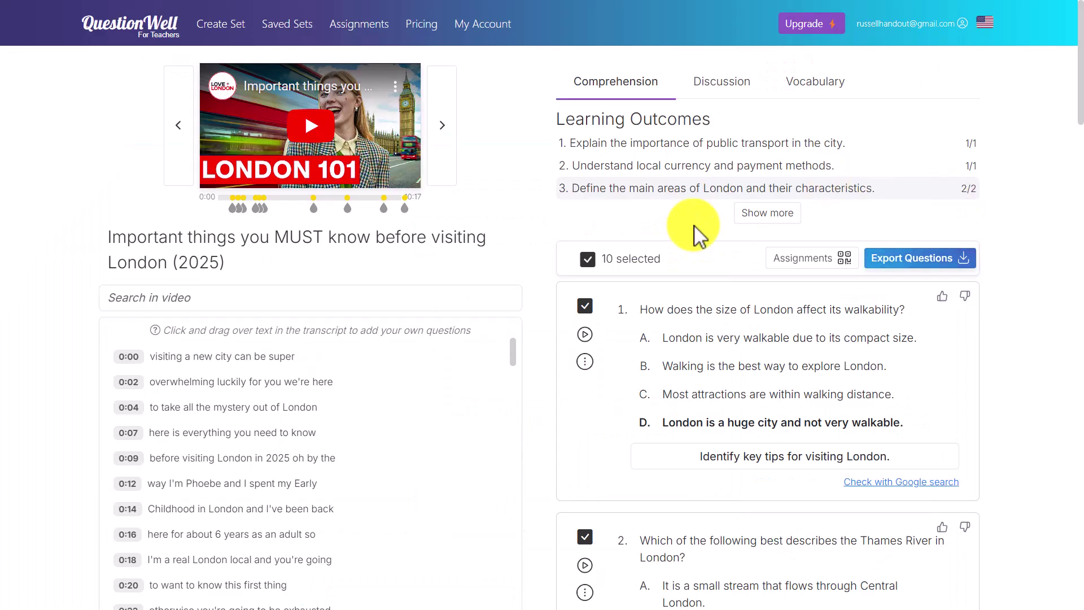
# Step: Export the question set as a QuestionWell assignment, generate its code, and copy the student link
pyautogui.click(895, 260)
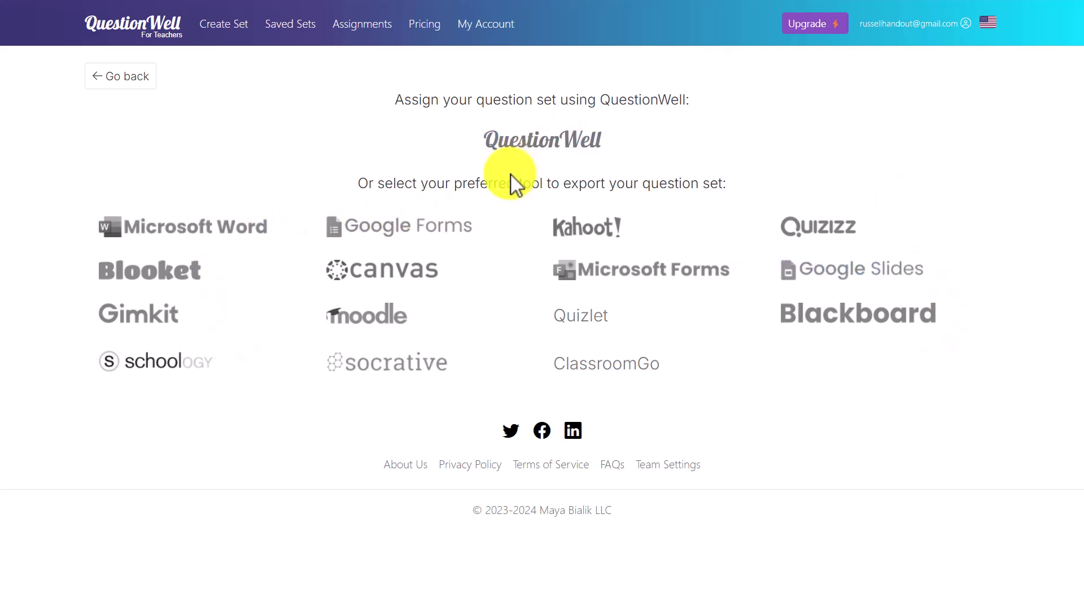
pyautogui.click(517, 152)
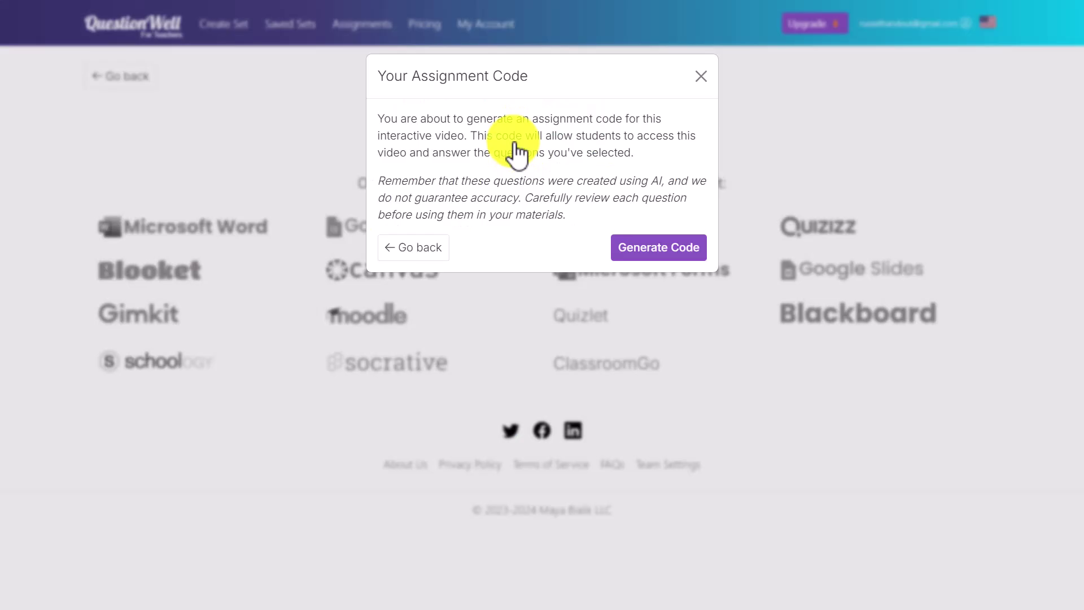
pyautogui.click(671, 261)
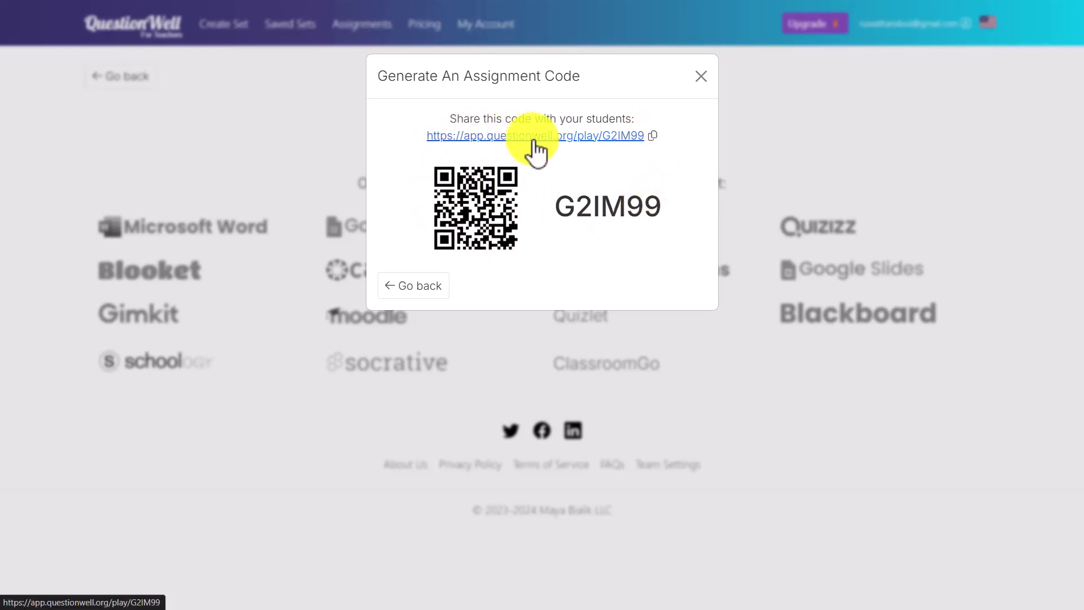
pyautogui.click(656, 142)
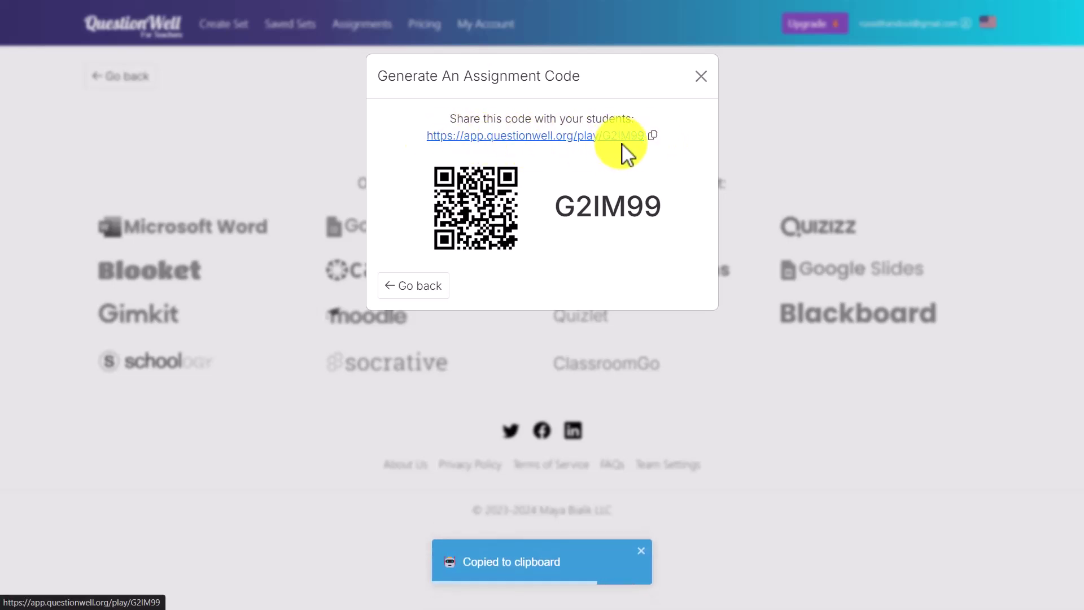
# Step: Open the copied student link in a new window and join the quiz under a student nickname
pyautogui.hotkey('ctrl', 'n')
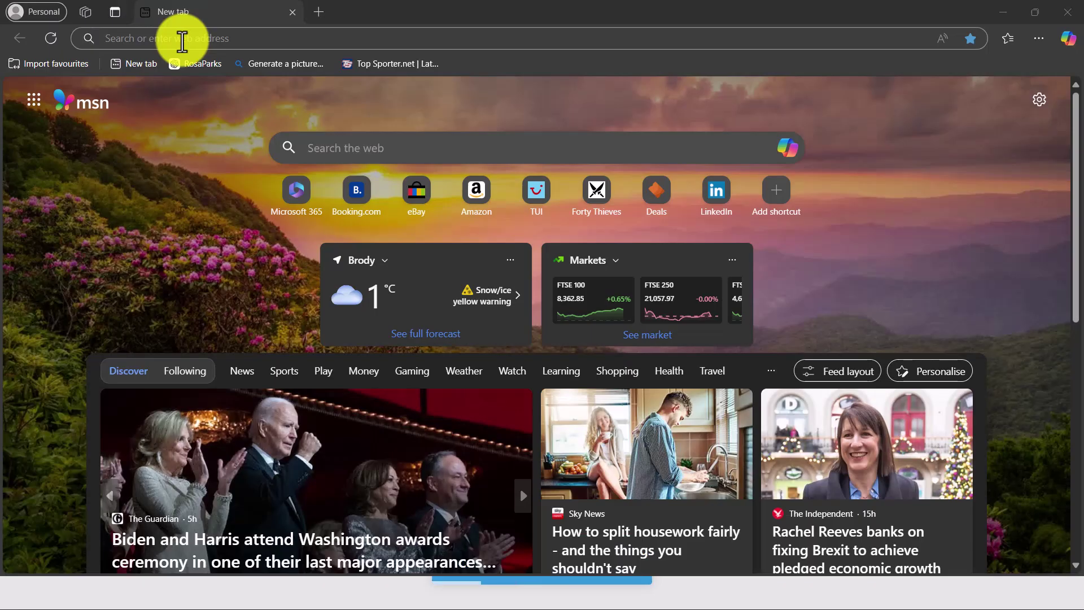
pyautogui.click(180, 40)
pyautogui.hotkey('ctrl', 'v')
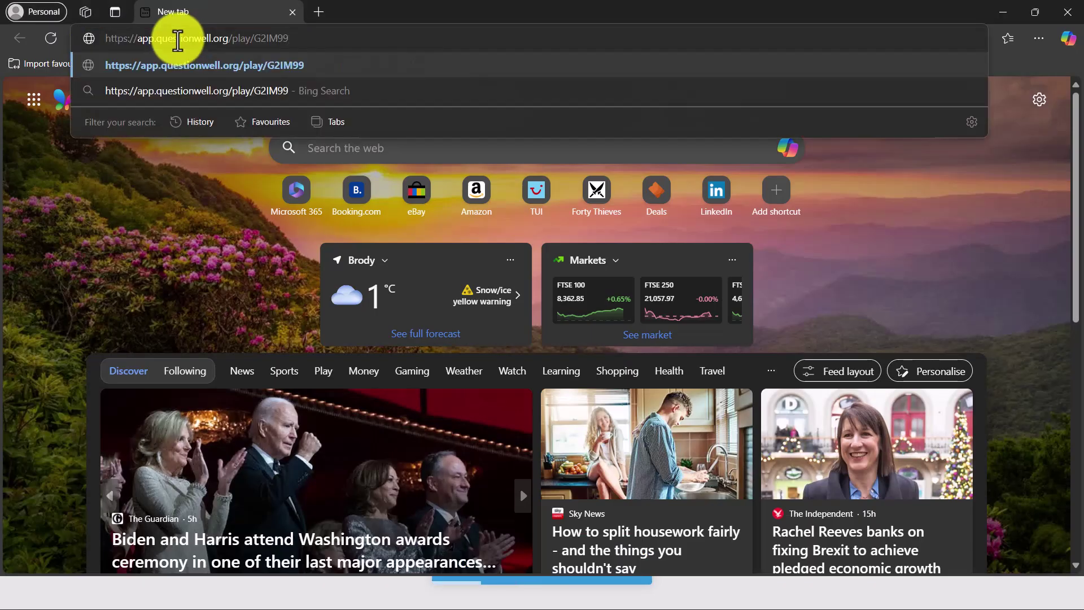
pyautogui.press('Return')
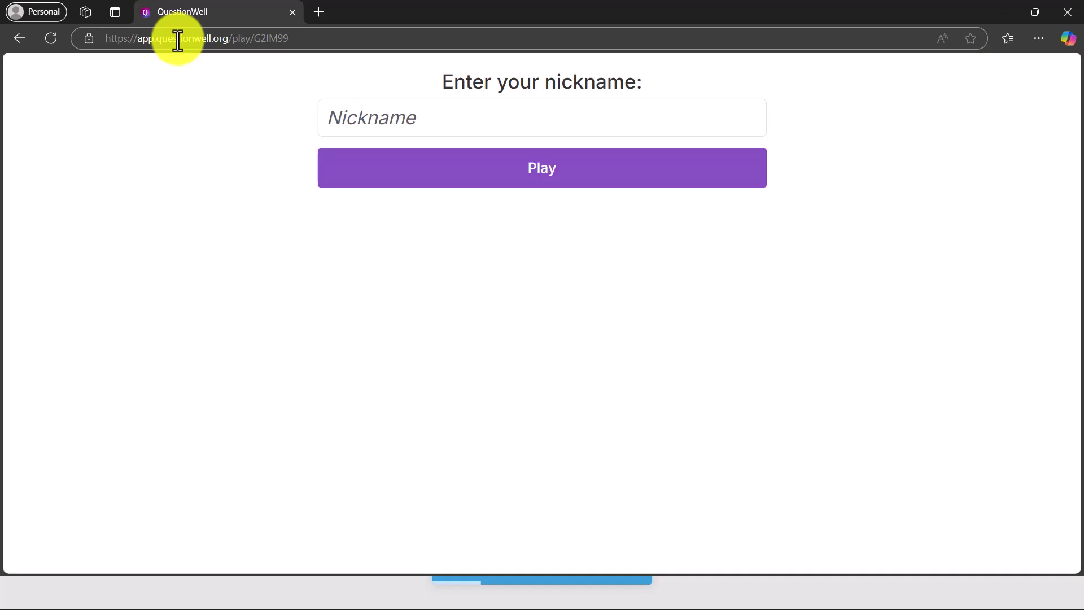
pyautogui.click(426, 114)
pyautogui.write('RUSSELL')
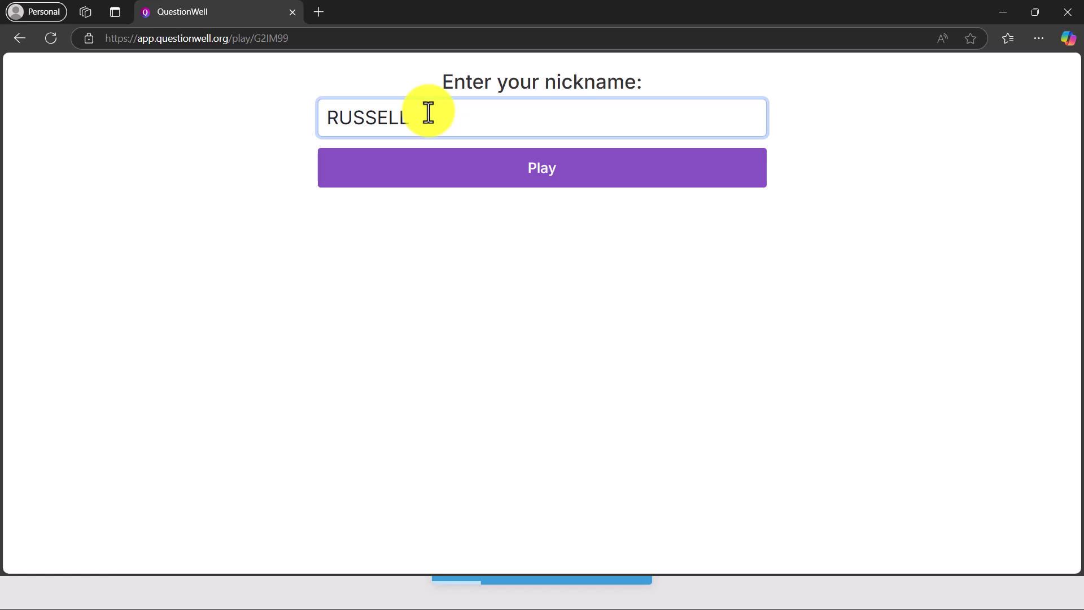
pyautogui.click(543, 178)
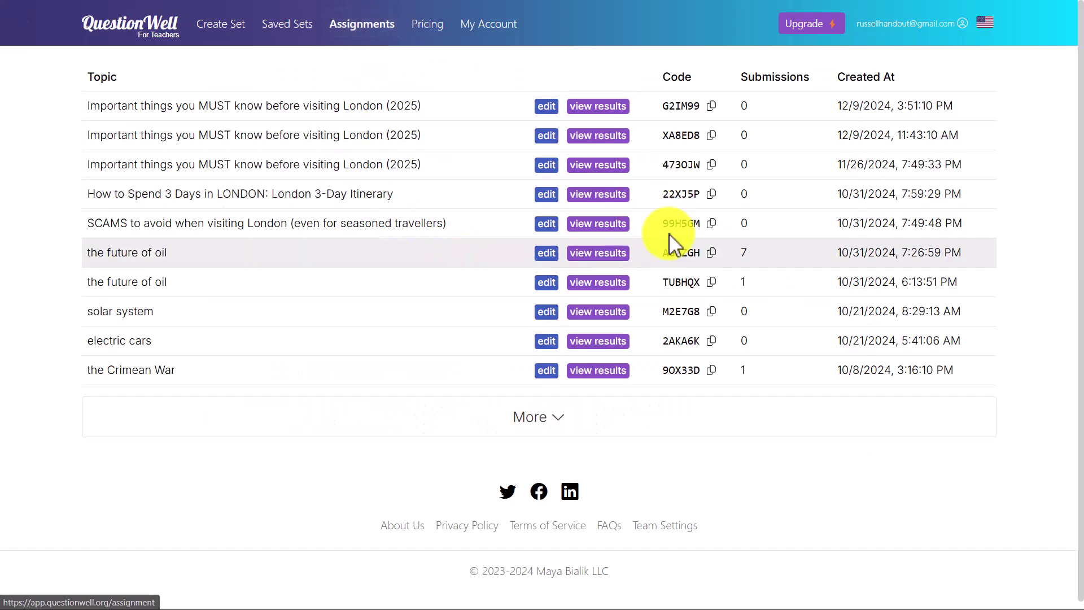
# Step: View results for 'the future of oil' assignment row with 7 submissions
pyautogui.click(598, 261)
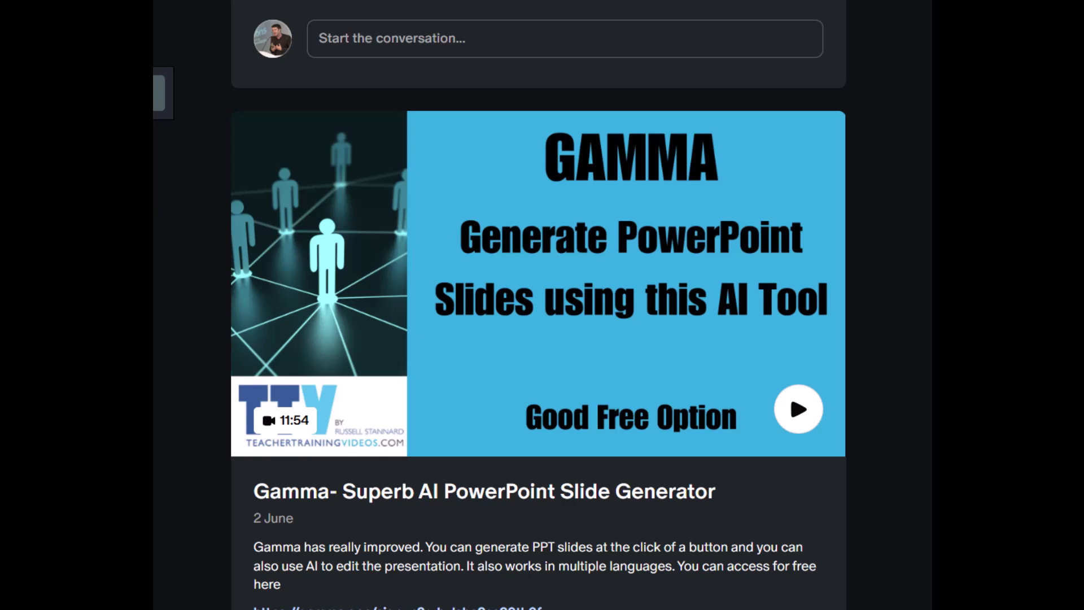
pyautogui.scroll(10, 539, 305)
pyautogui.scroll(15, 538, 306)
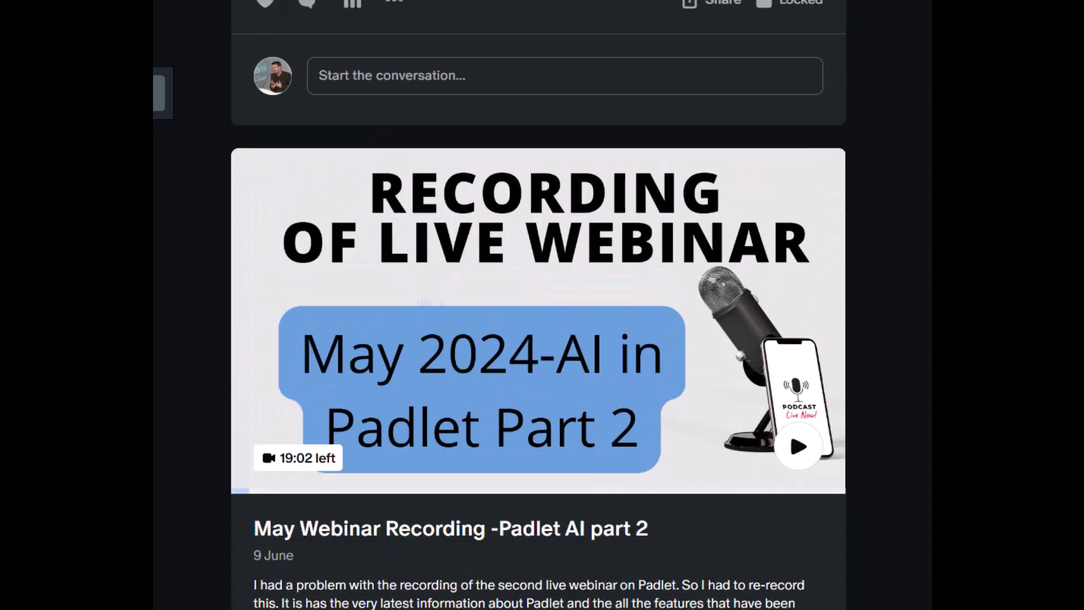
pyautogui.scroll(17, 539, 305)
pyautogui.scroll(17, 539, 305)
pyautogui.scroll(12, 539, 305)
pyautogui.scroll(17, 540, 305)
pyautogui.scroll(20, 539, 305)
pyautogui.scroll(10, 539, 305)
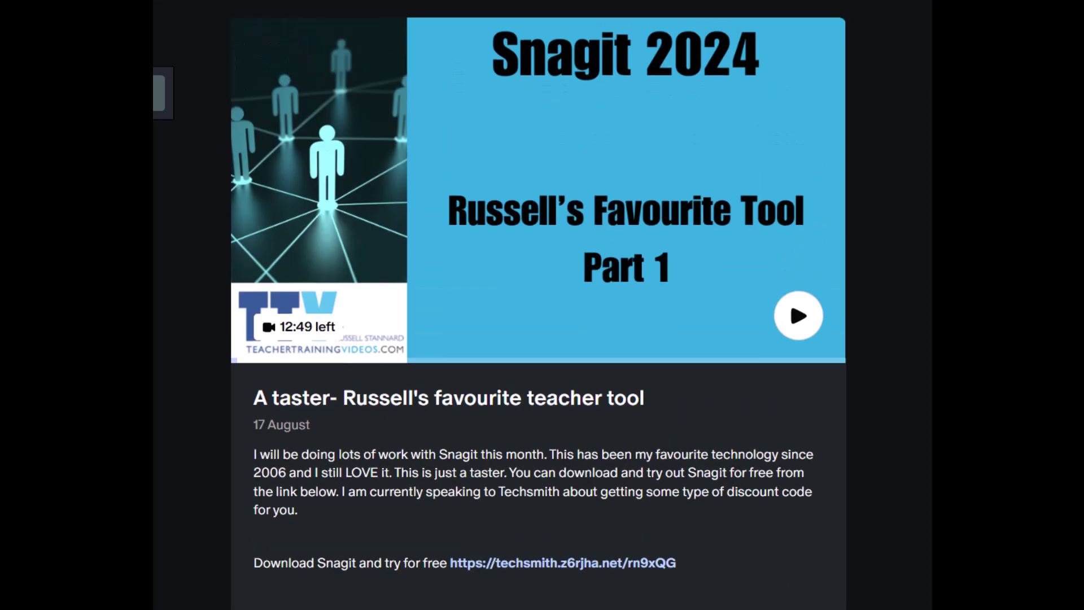
pyautogui.scroll(20, 539, 305)
pyautogui.scroll(18, 539, 305)
pyautogui.scroll(20, 539, 305)
pyautogui.scroll(14, 539, 306)
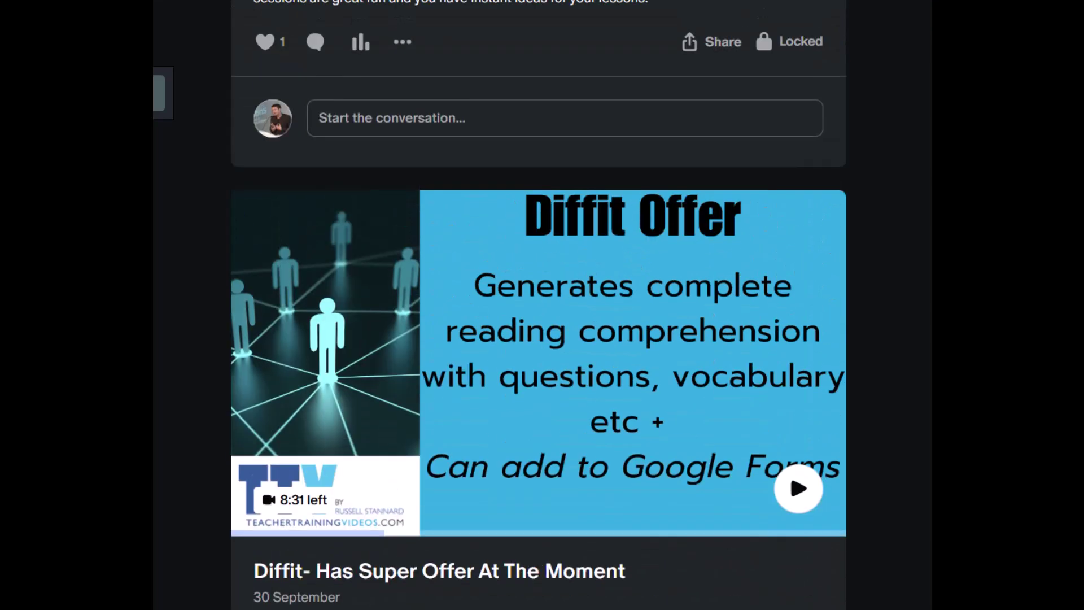